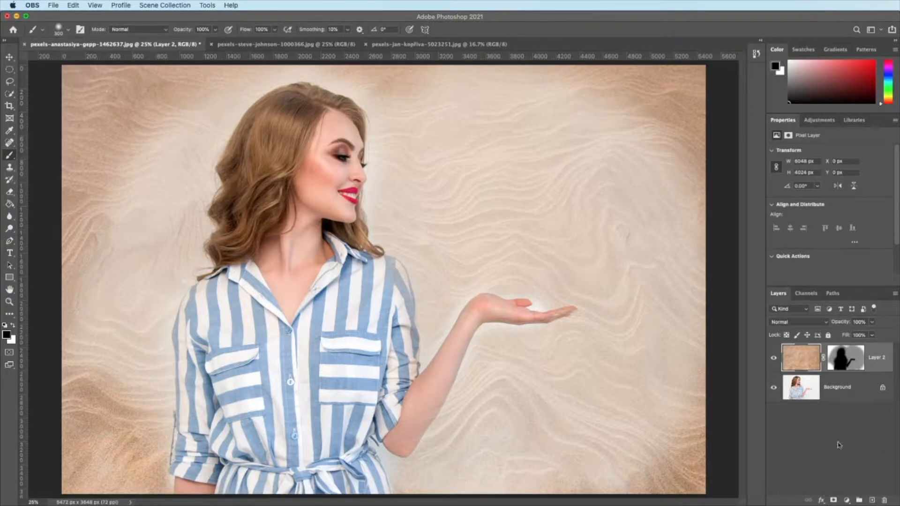
Step: Compare the portrait with and without the masked sand texture, and delete Layer 2
left_click(774, 359)
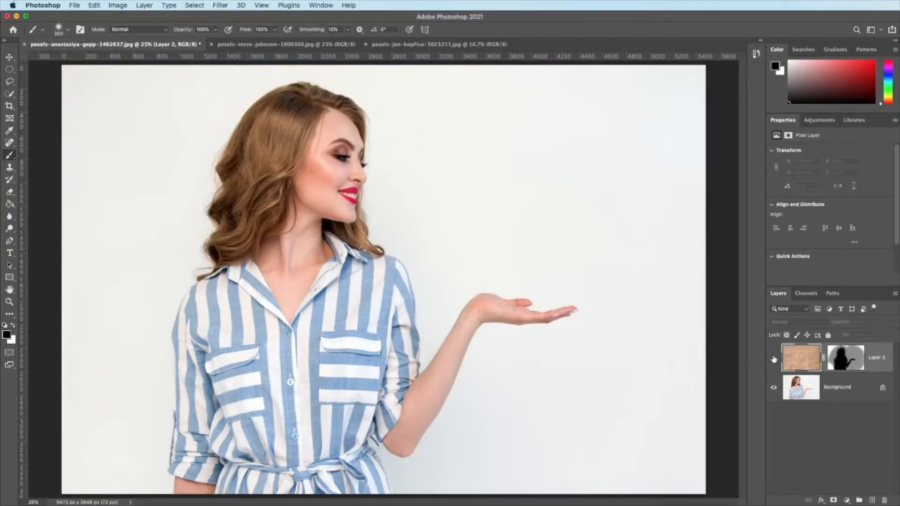
left_click(774, 359)
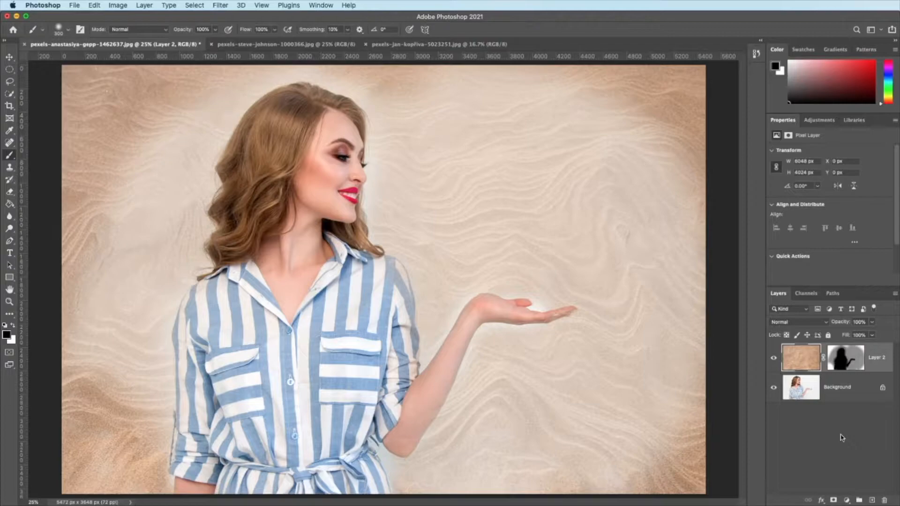
key("Delete")
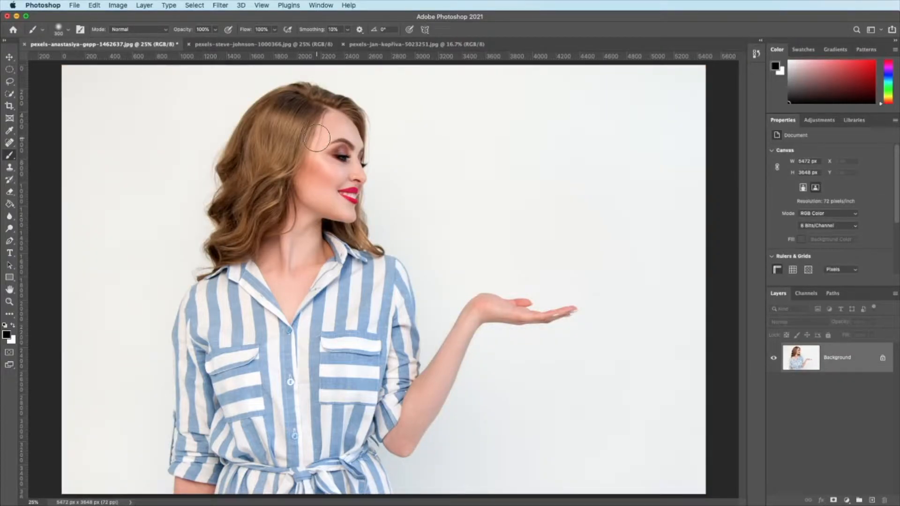
Step: Copy the entire sand texture image and paste it as a new layer into the portrait document
left_click(430, 44)
key("super+a")
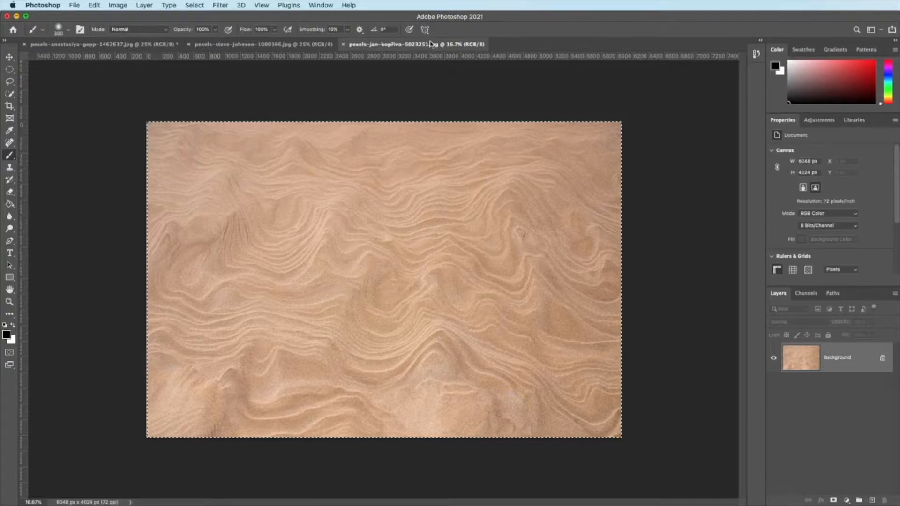
left_click(90, 45)
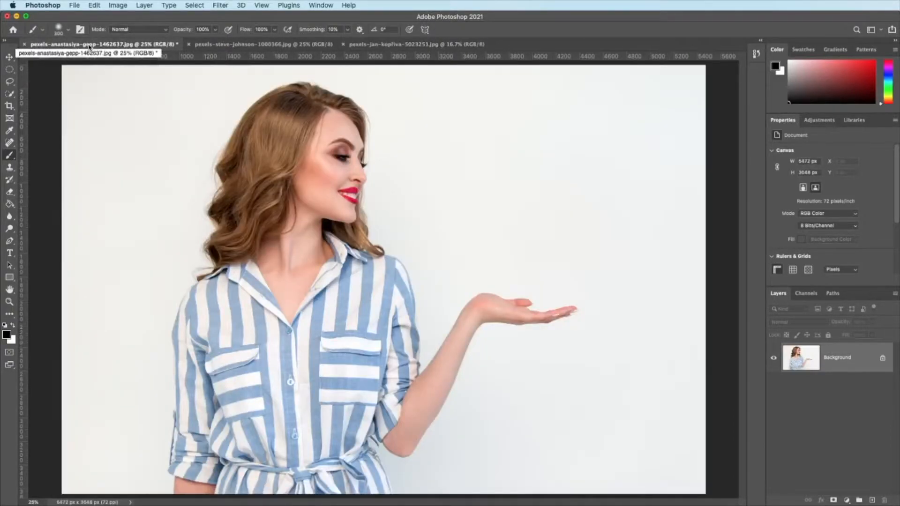
key("super+v")
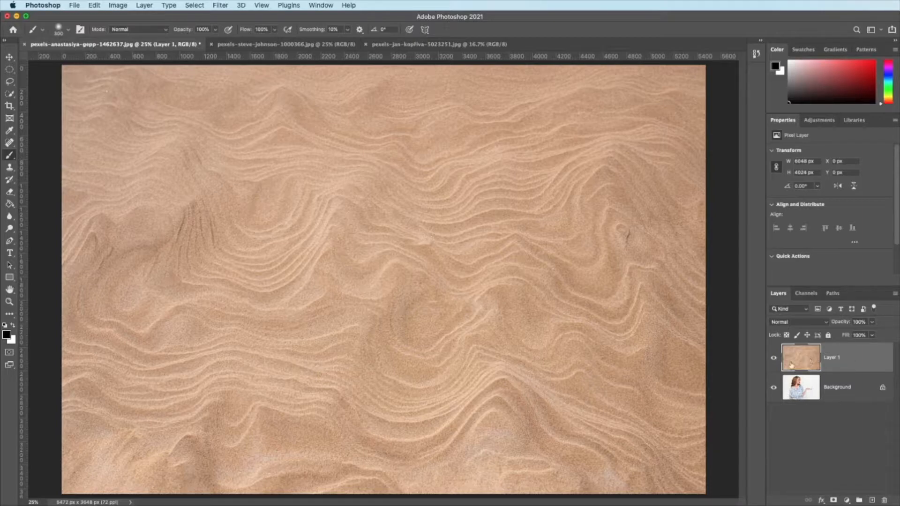
Step: Rename the pasted texture layer to "sand" and convert the Background into a regular layer named "model"
double_click(833, 358)
type("sand")
left_click(843, 390)
double_click(839, 388)
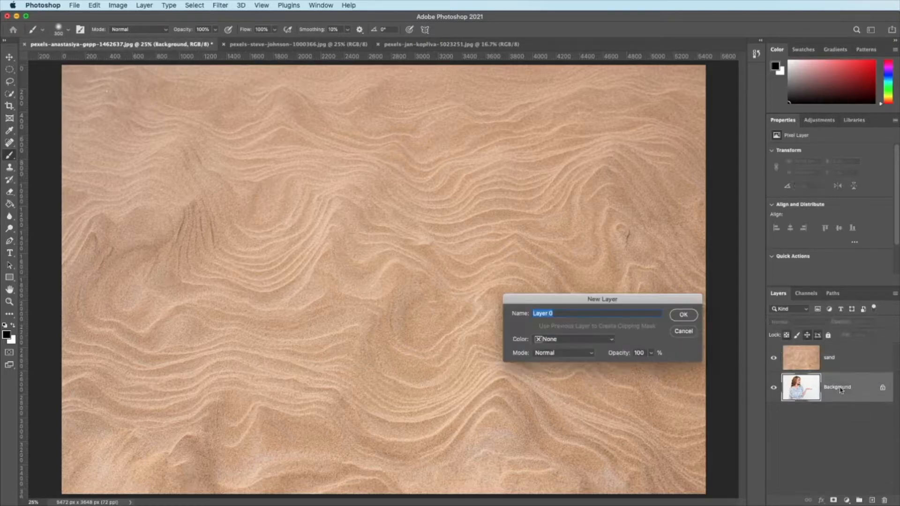
type("model")
left_click(686, 315)
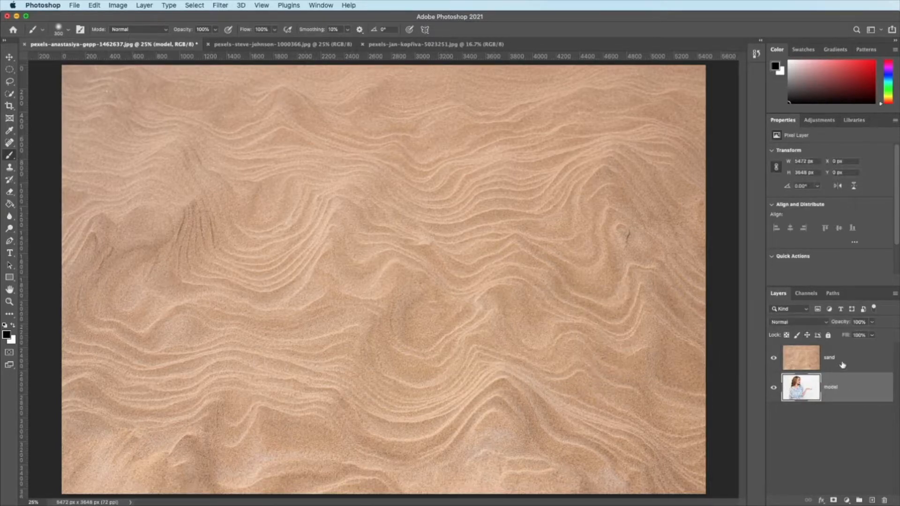
Step: Add a white layer mask to the sand layer and keep black as the foreground colour
left_click(774, 359)
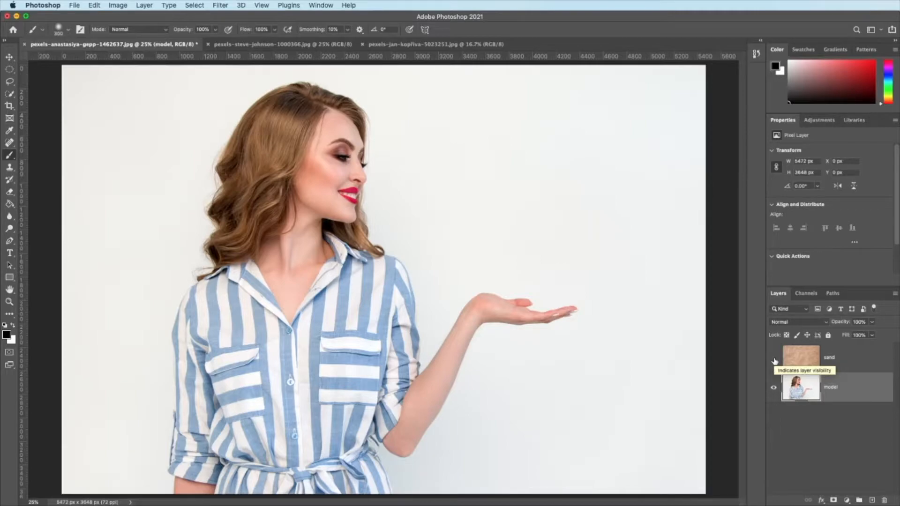
left_click(774, 359)
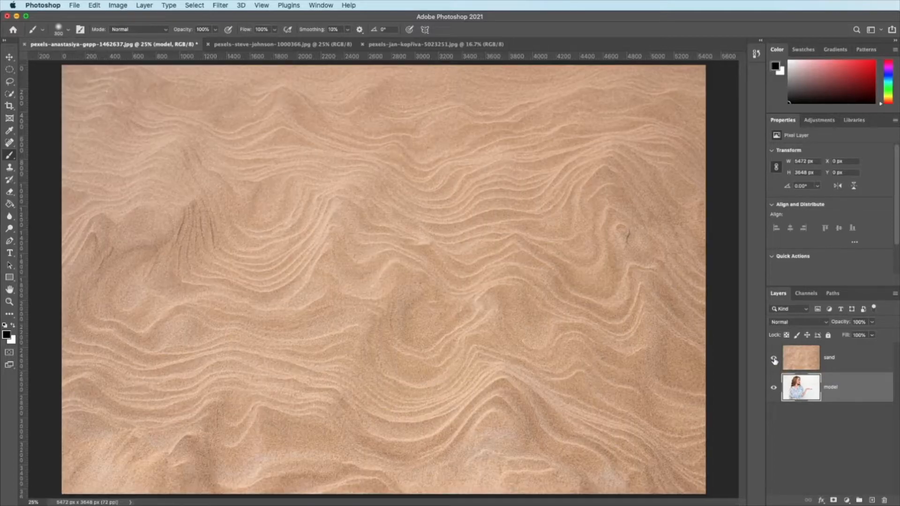
left_click(860, 354)
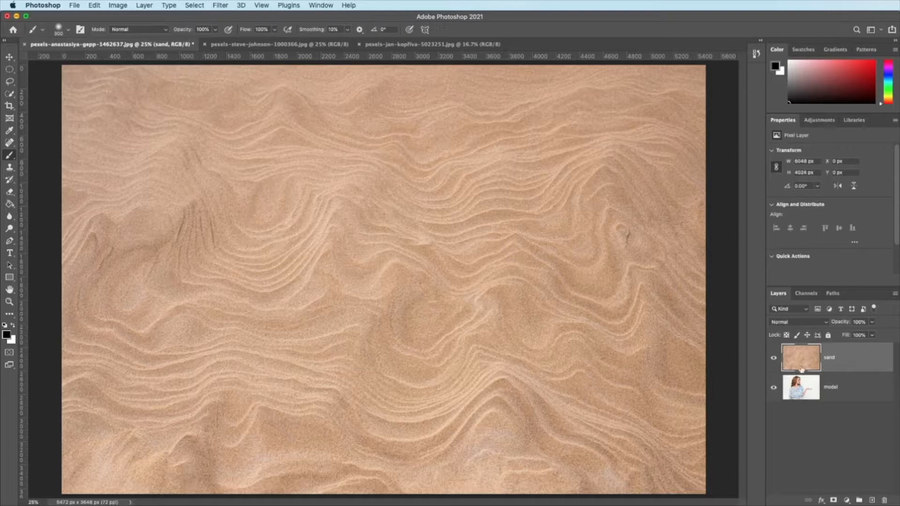
left_click(834, 500)
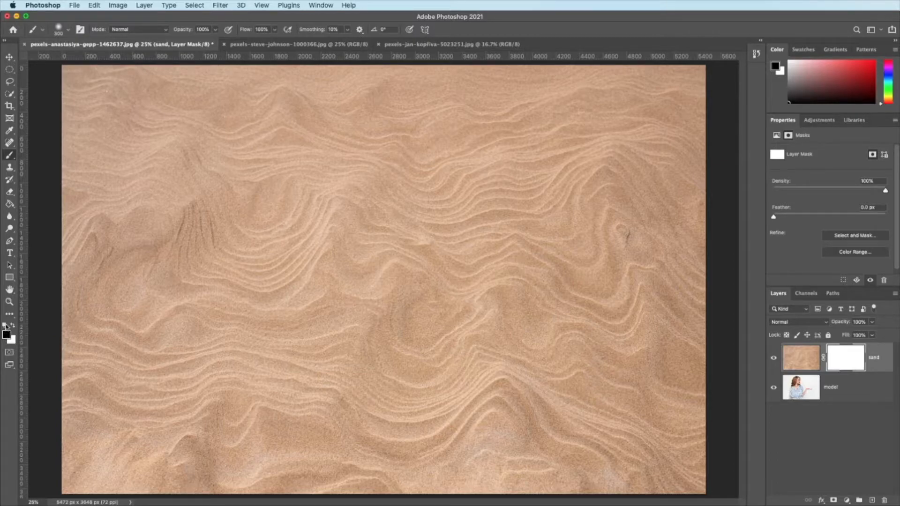
key("x")
left_click(13, 325)
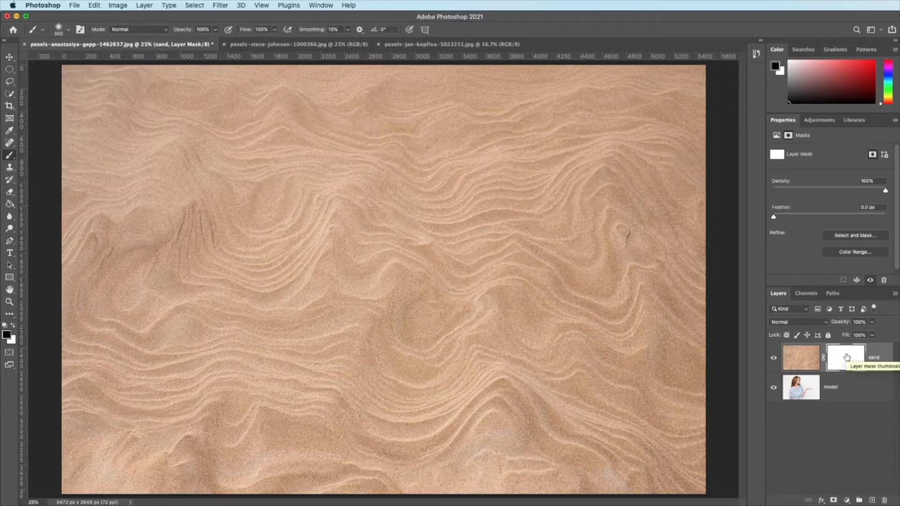
Step: Try a black diagonal brush stroke on the sand layer's image instead of its mask, and undo it
left_click(803, 357)
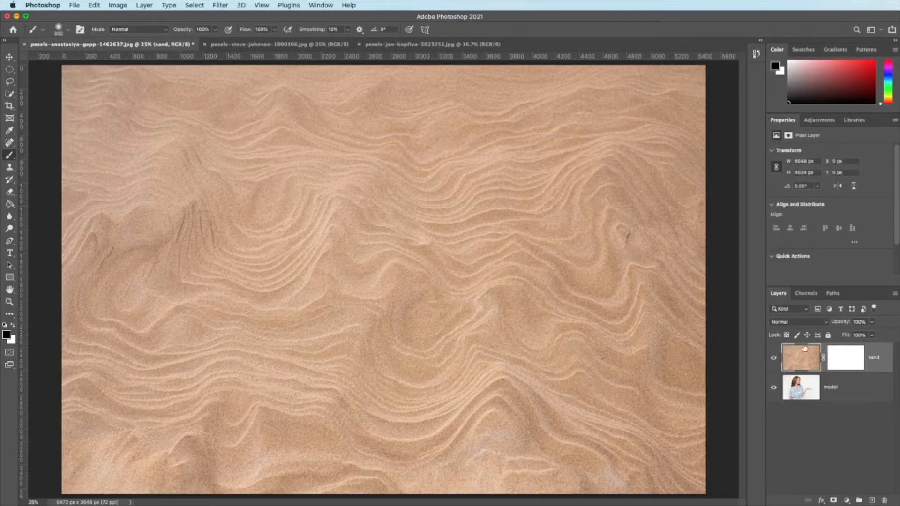
mouse_move(492, 134)
left_mouse_down()
mouse_move(556, 208)
mouse_move(625, 326)
left_mouse_up()
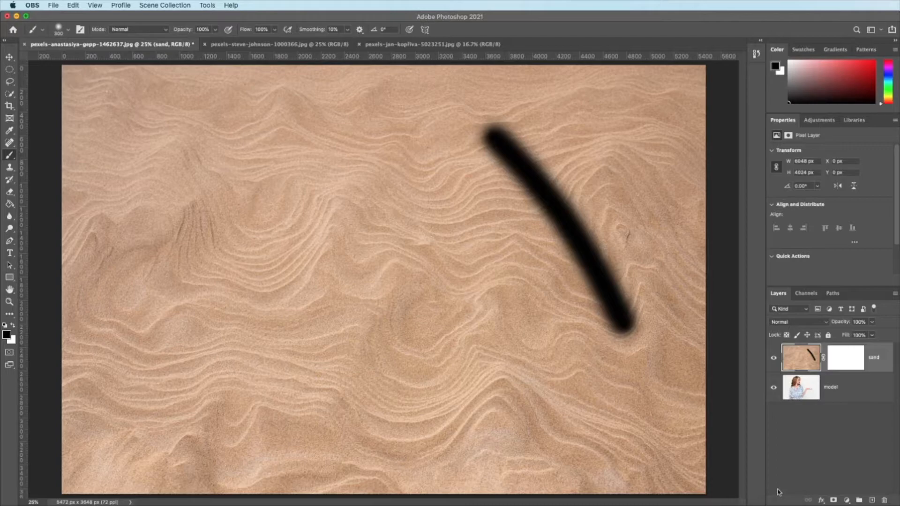
left_click(793, 466)
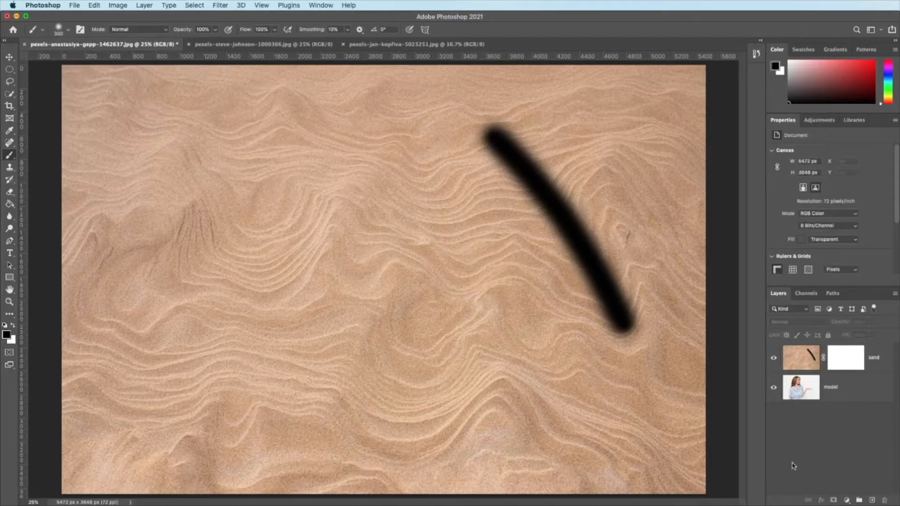
key("super+z")
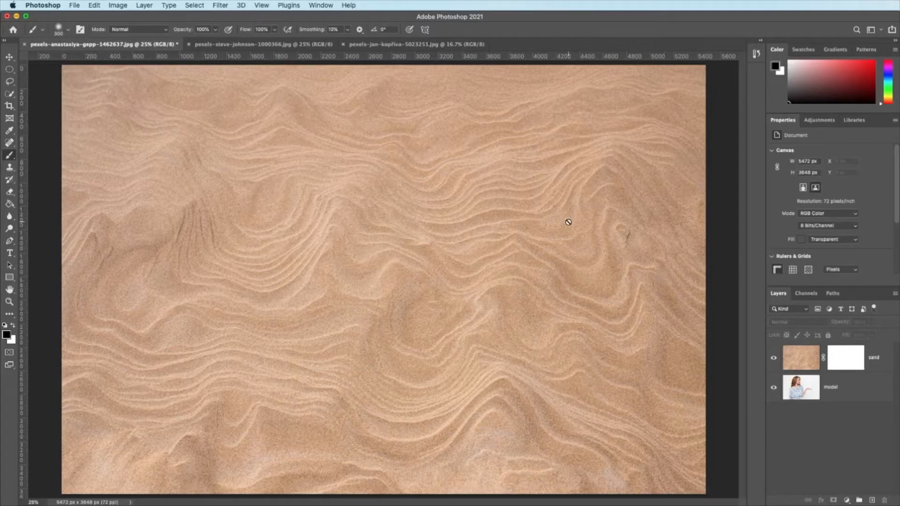
Step: Paint black on the sand layer's mask to reveal the woman's face, torso and outstretched hand
left_click(851, 358)
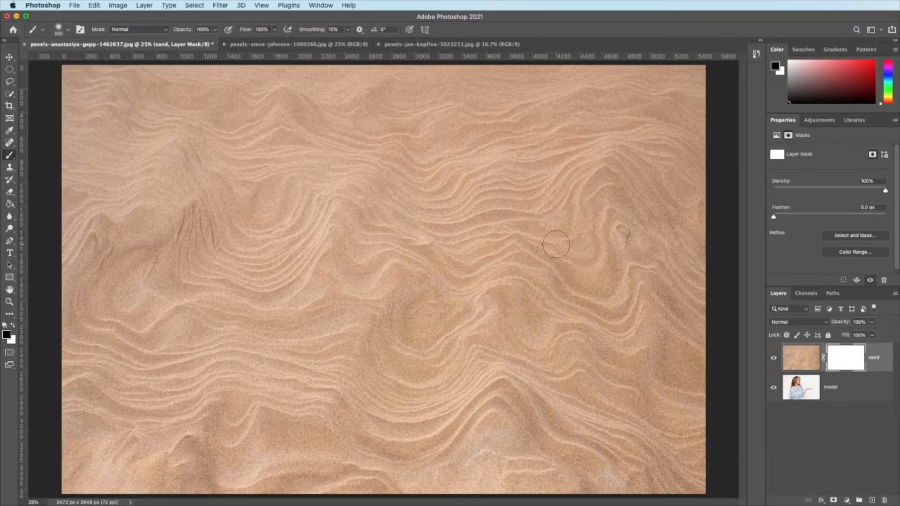
mouse_move(75, 222)
left_mouse_down()
mouse_move(204, 167)
mouse_move(332, 148)
mouse_move(496, 168)
mouse_move(289, 170)
mouse_move(179, 194)
mouse_move(93, 232)
mouse_move(362, 207)
mouse_move(495, 219)
mouse_move(469, 202)
mouse_move(283, 192)
mouse_move(159, 214)
mouse_move(335, 180)
mouse_move(483, 188)
mouse_move(299, 185)
mouse_move(328, 189)
left_mouse_up()
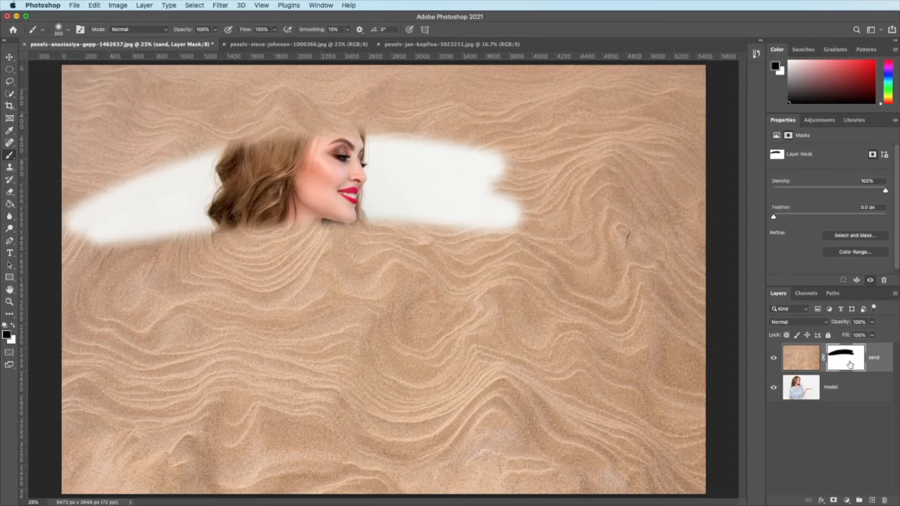
mouse_move(429, 222)
left_mouse_down()
mouse_move(103, 238)
mouse_move(496, 243)
mouse_move(155, 260)
mouse_move(426, 265)
mouse_move(170, 266)
left_mouse_up()
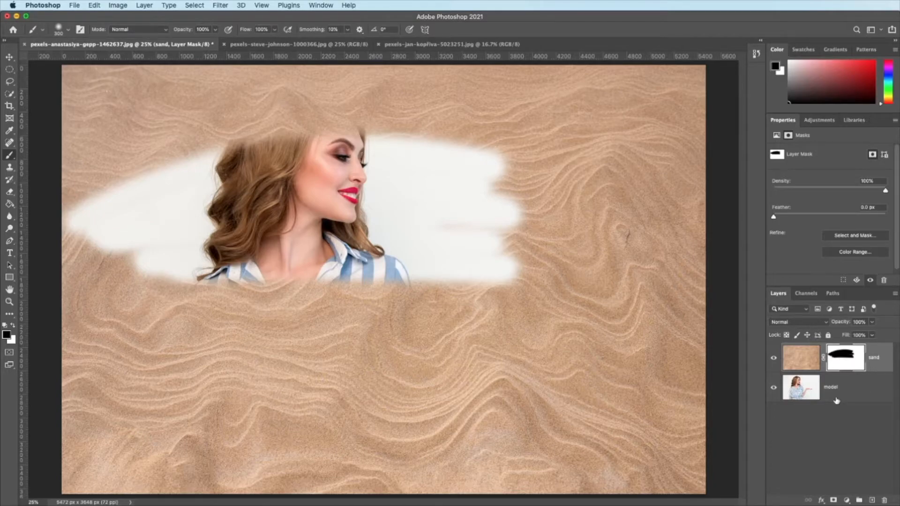
mouse_move(479, 234)
left_mouse_down()
mouse_move(200, 232)
mouse_move(110, 297)
mouse_move(263, 324)
mouse_move(428, 325)
mouse_move(182, 381)
left_mouse_up()
mouse_move(149, 424)
left_mouse_down()
mouse_move(219, 437)
mouse_move(503, 428)
mouse_move(159, 475)
mouse_move(516, 467)
mouse_move(200, 486)
mouse_move(416, 474)
left_mouse_up()
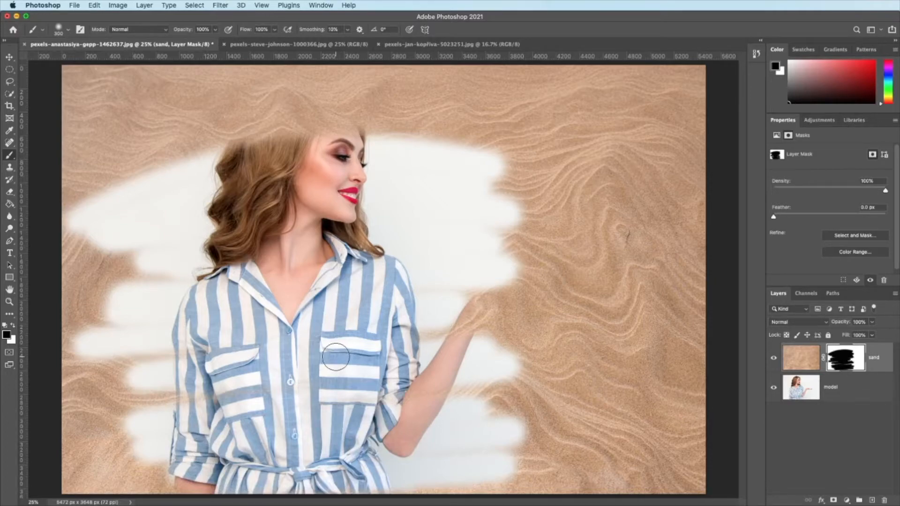
mouse_move(437, 334)
left_mouse_down()
mouse_move(515, 284)
mouse_move(479, 321)
mouse_move(539, 304)
mouse_move(579, 317)
mouse_move(490, 302)
left_mouse_up()
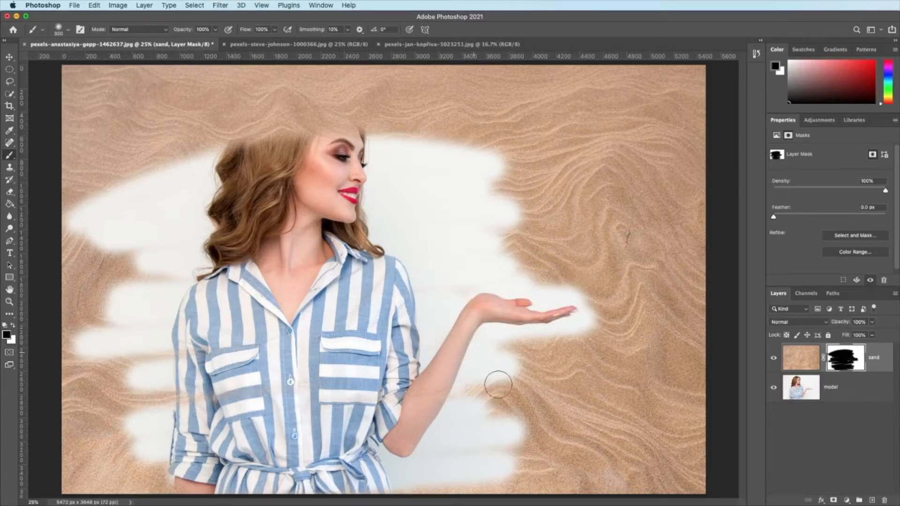
left_click_drag(498, 384, 450, 393)
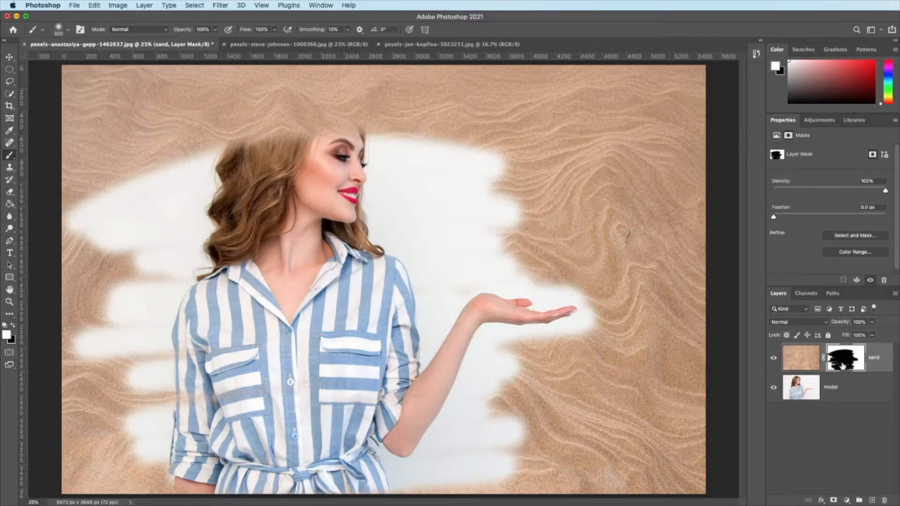
Step: Paint white on the mask to restore the sand around her arm, beside her face and at the upper left
mouse_move(573, 345)
left_mouse_down()
mouse_move(493, 349)
mouse_move(467, 367)
mouse_move(414, 462)
mouse_move(385, 459)
mouse_move(387, 466)
mouse_move(414, 482)
mouse_move(537, 475)
mouse_move(432, 466)
mouse_move(544, 414)
mouse_move(501, 452)
mouse_move(450, 436)
mouse_move(514, 364)
left_mouse_up()
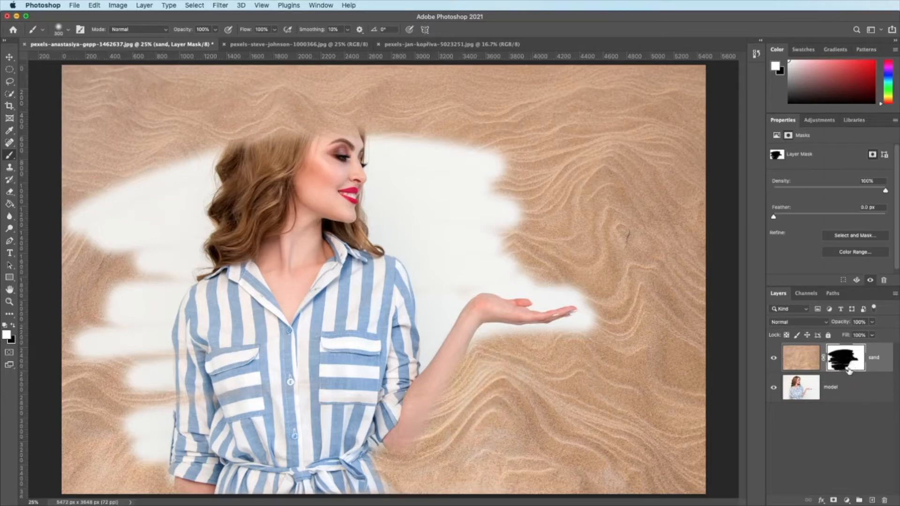
mouse_move(587, 308)
left_mouse_down()
mouse_move(584, 330)
mouse_move(598, 303)
mouse_move(567, 289)
mouse_move(508, 278)
mouse_move(461, 284)
mouse_move(425, 327)
mouse_move(420, 356)
mouse_move(423, 283)
mouse_move(412, 250)
mouse_move(382, 233)
mouse_move(368, 141)
mouse_move(554, 162)
mouse_move(474, 167)
left_mouse_up()
mouse_move(484, 263)
left_mouse_down()
mouse_move(447, 274)
mouse_move(509, 254)
mouse_move(416, 242)
mouse_move(404, 221)
mouse_move(402, 213)
mouse_move(519, 237)
mouse_move(408, 193)
mouse_move(430, 184)
mouse_move(436, 167)
mouse_move(413, 160)
mouse_move(394, 199)
mouse_move(499, 202)
mouse_move(444, 163)
mouse_move(487, 189)
mouse_move(456, 195)
mouse_move(476, 207)
left_mouse_up()
mouse_move(163, 165)
left_mouse_down()
mouse_move(76, 205)
mouse_move(135, 198)
mouse_move(142, 225)
left_mouse_up()
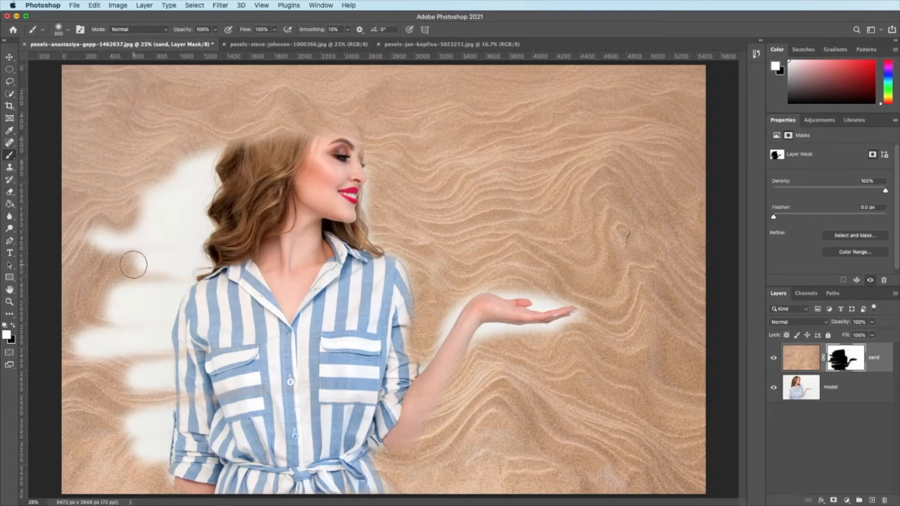
Step: Refine the sand layer's mask on the left side, restoring the sand close to her hair and sleeve with white
left_click(14, 325)
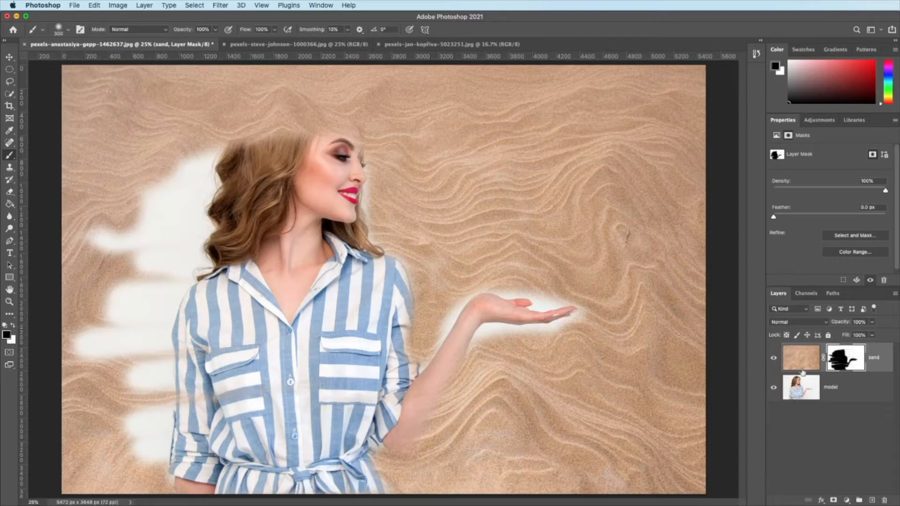
mouse_move(79, 244)
left_mouse_down()
mouse_move(171, 171)
mouse_move(76, 251)
mouse_move(85, 218)
mouse_move(55, 247)
mouse_move(81, 192)
mouse_move(70, 230)
left_mouse_up()
left_click(14, 326)
mouse_move(108, 252)
left_mouse_down()
mouse_move(84, 159)
mouse_move(72, 267)
mouse_move(96, 216)
mouse_move(117, 201)
mouse_move(95, 329)
mouse_move(177, 164)
mouse_move(150, 266)
mouse_move(158, 154)
mouse_move(205, 152)
mouse_move(87, 357)
mouse_move(82, 337)
left_mouse_up()
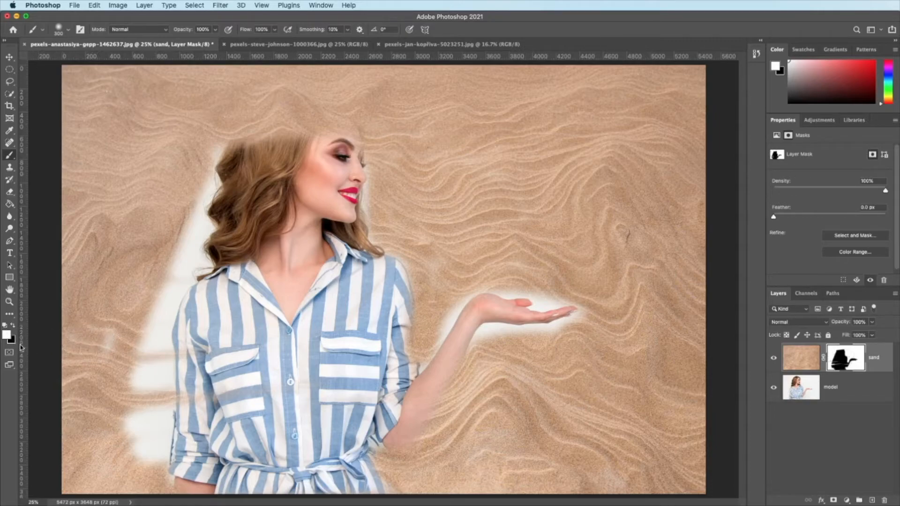
key("x")
mouse_move(160, 328)
left_mouse_down()
mouse_move(133, 434)
mouse_move(140, 313)
mouse_move(102, 430)
mouse_move(109, 274)
mouse_move(71, 398)
mouse_move(135, 250)
mouse_move(96, 447)
mouse_move(159, 299)
mouse_move(147, 465)
mouse_move(162, 314)
mouse_move(213, 139)
left_mouse_up()
Step: Paint black on the mask to uncover the crown of her hair and the edge of her raised forearm
key("x")
key("x")
mouse_move(300, 136)
left_mouse_down()
mouse_move(274, 127)
mouse_move(244, 148)
mouse_move(316, 103)
mouse_move(347, 124)
mouse_move(303, 97)
mouse_move(248, 110)
left_mouse_up()
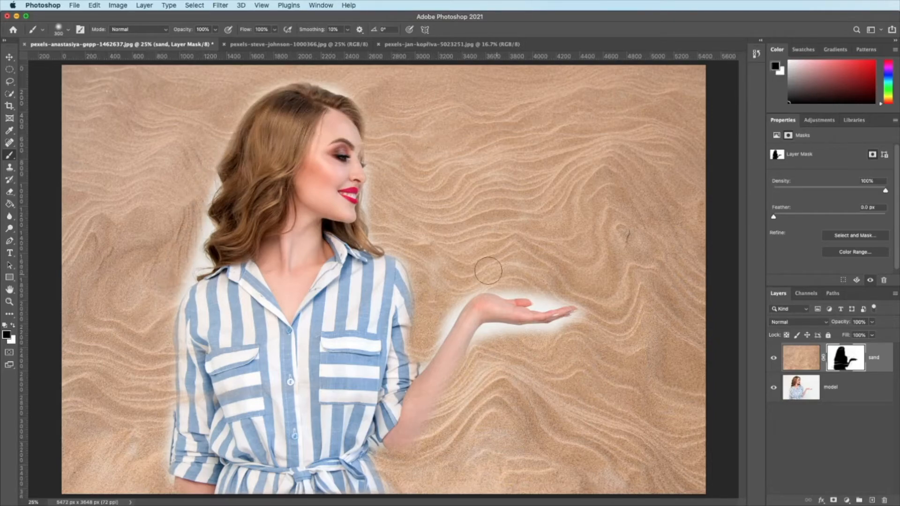
key("x")
key("x")
mouse_move(422, 409)
left_mouse_down()
mouse_move(409, 441)
mouse_move(390, 440)
mouse_move(446, 353)
mouse_move(500, 336)
left_mouse_up()
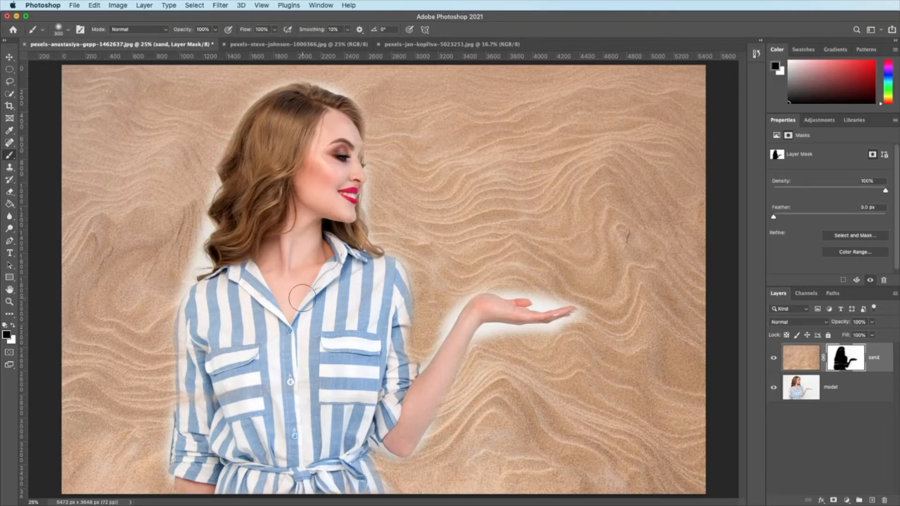
Step: Set the foreground colour to mid grey #858585 and return to the Brush tool
left_click(6, 335)
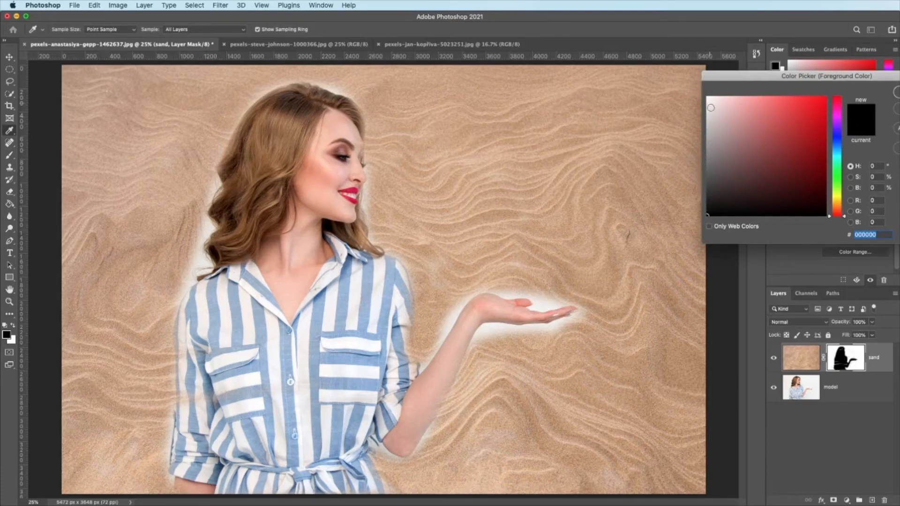
left_click(707, 153)
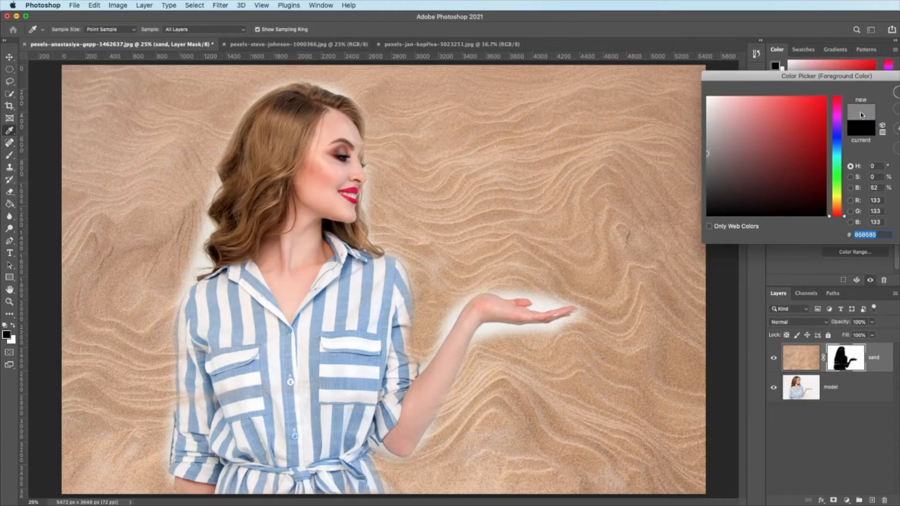
key("Return")
key("b")
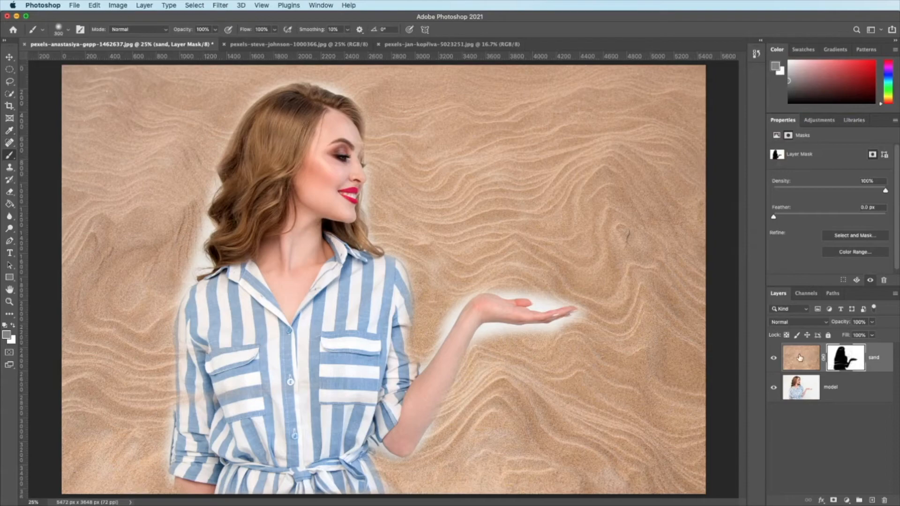
Step: Paint grey on the sand layer's mask around the outstretched hand and forearm to make the sand there semi-transparent
mouse_move(529, 353)
left_mouse_down()
mouse_move(450, 427)
mouse_move(476, 350)
mouse_move(506, 315)
mouse_move(443, 427)
mouse_move(427, 481)
mouse_move(592, 325)
mouse_move(541, 376)
left_mouse_up()
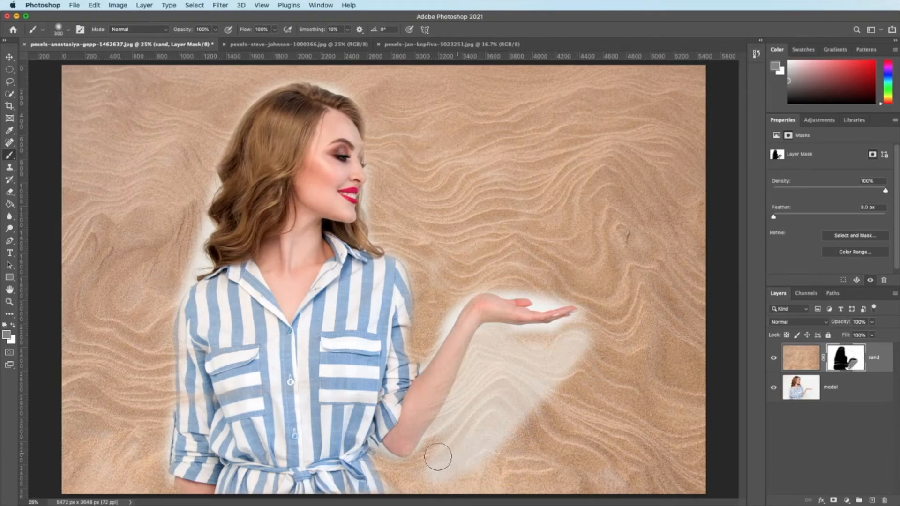
mouse_move(418, 470)
left_mouse_down()
mouse_move(554, 396)
mouse_move(516, 452)
mouse_move(591, 351)
mouse_move(579, 288)
mouse_move(469, 295)
mouse_move(406, 342)
mouse_move(470, 241)
mouse_move(625, 253)
mouse_move(467, 270)
mouse_move(497, 239)
left_mouse_up()
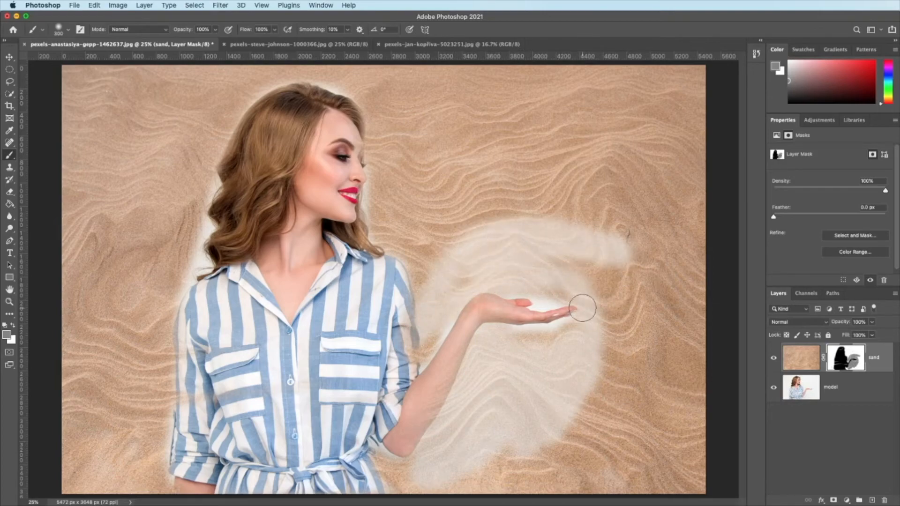
mouse_move(442, 253)
left_mouse_down()
mouse_move(457, 227)
mouse_move(548, 230)
mouse_move(460, 234)
mouse_move(413, 282)
mouse_move(486, 200)
mouse_move(525, 211)
left_mouse_up()
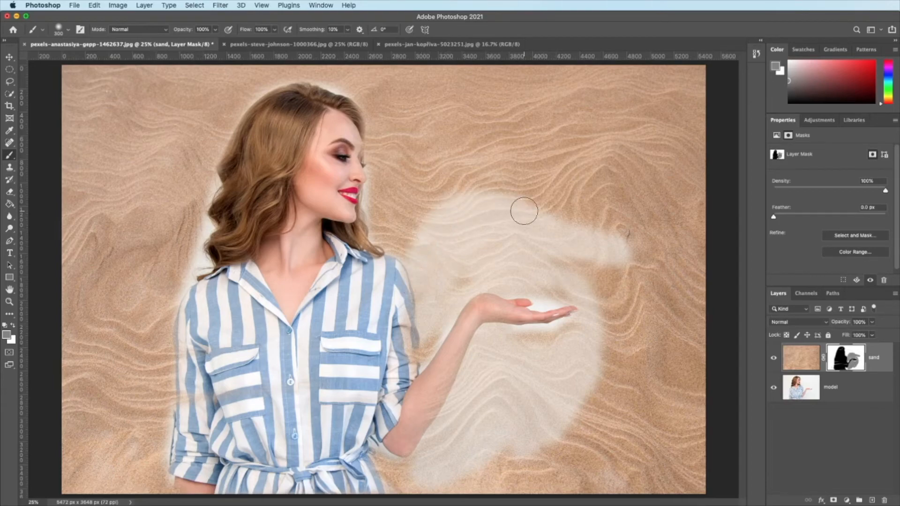
Step: Enlarge the brush to 1100 px and paint grey on the mask across the sand on both sides of the woman, leaving the image corners stronger
key("bracketright")
key("bracketright")
key("bracketright")
key("bracketright")
key("bracketright")
key("bracketright")
key("bracketright")
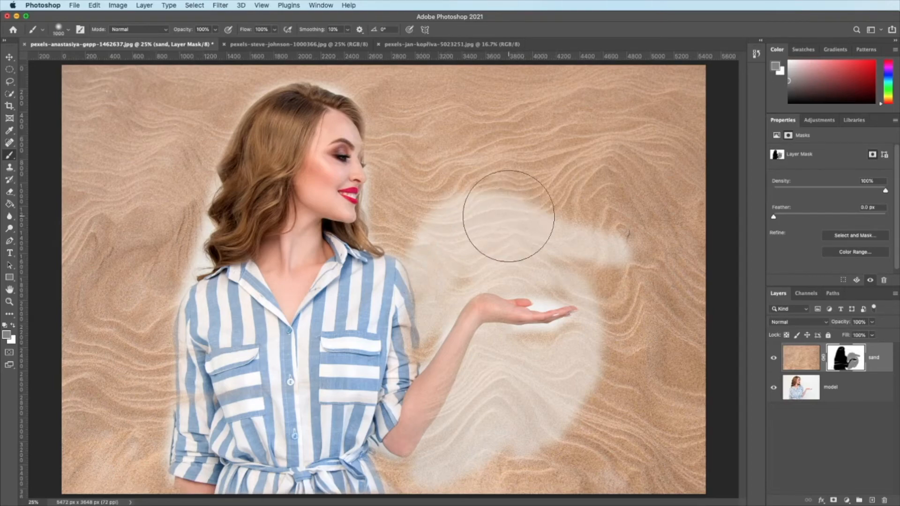
key("bracketright")
mouse_move(426, 211)
left_mouse_down()
mouse_move(413, 188)
mouse_move(521, 142)
mouse_move(505, 157)
mouse_move(353, 112)
mouse_move(220, 135)
mouse_move(165, 202)
mouse_move(132, 306)
mouse_move(136, 432)
left_mouse_up()
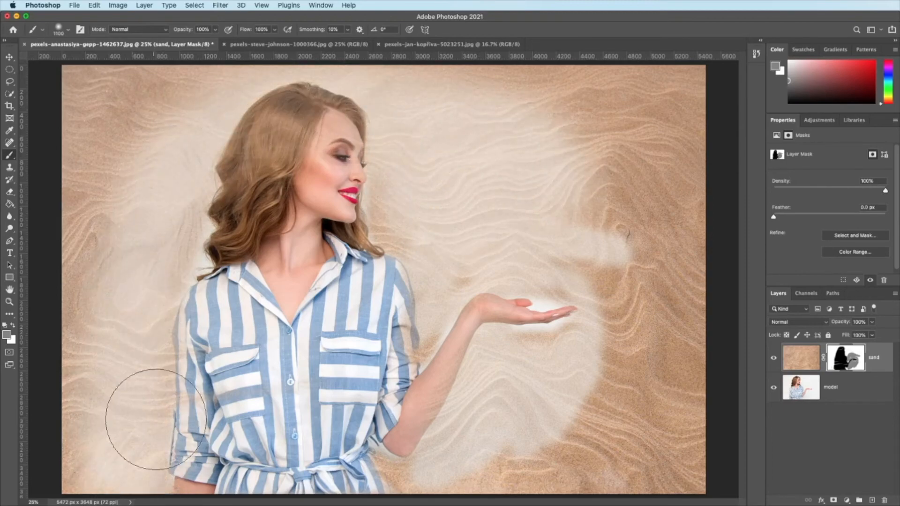
mouse_move(154, 395)
left_mouse_down()
mouse_move(168, 253)
mouse_move(271, 117)
mouse_move(395, 112)
mouse_move(558, 202)
mouse_move(603, 260)
mouse_move(594, 420)
mouse_move(531, 478)
mouse_move(624, 372)
mouse_move(640, 191)
mouse_move(535, 104)
mouse_move(591, 133)
mouse_move(663, 271)
mouse_move(628, 399)
left_mouse_up()
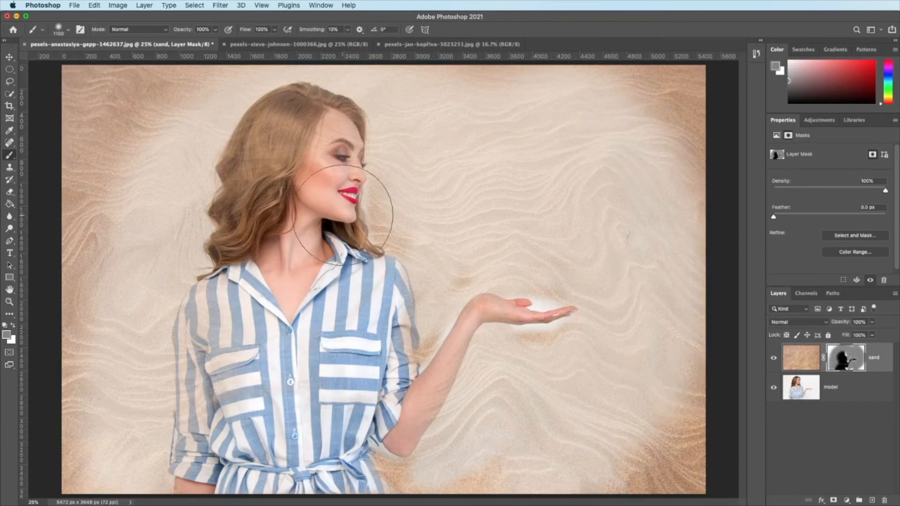
mouse_move(154, 131)
left_mouse_down()
mouse_move(115, 227)
mouse_move(80, 377)
mouse_move(76, 452)
left_mouse_up()
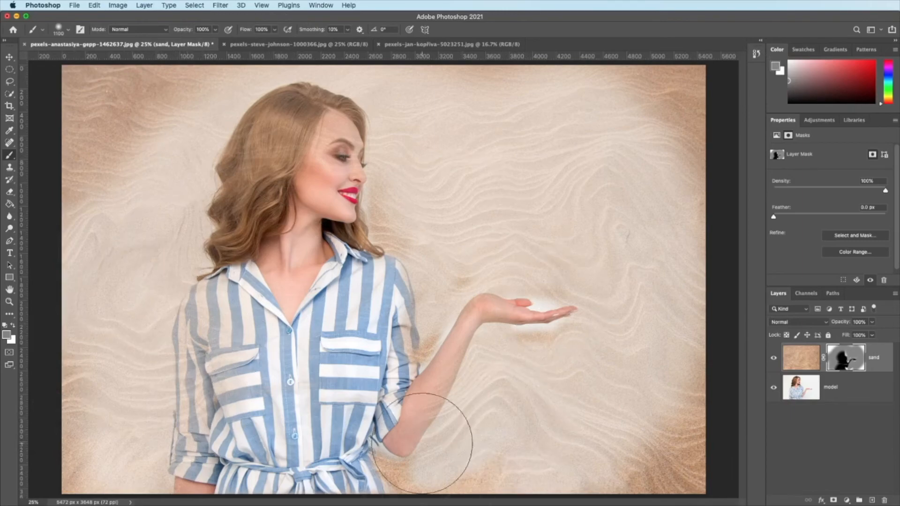
Step: Paint grey on the mask over the forearm, the white halo around the hand, and the edges of the dress and hair
mouse_move(422, 346)
left_mouse_down()
mouse_move(429, 470)
mouse_move(400, 473)
mouse_move(442, 454)
left_mouse_up()
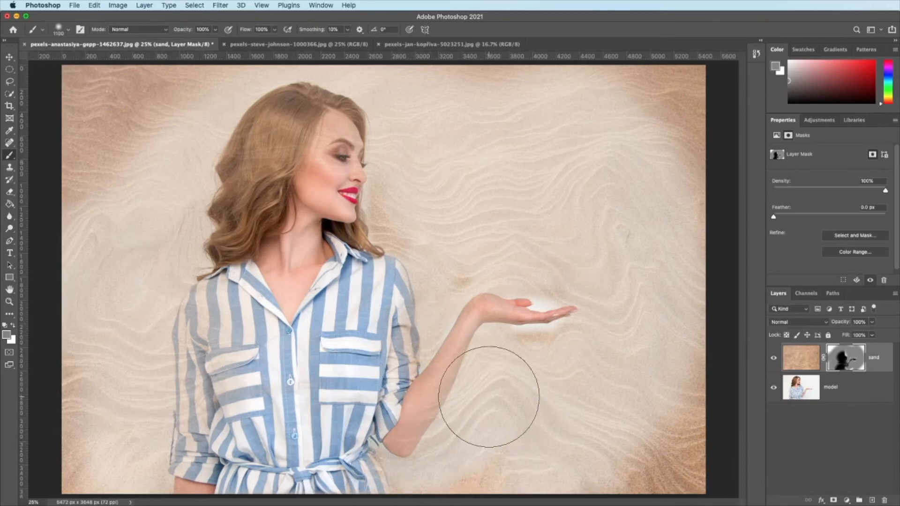
left_click_drag(541, 337, 557, 328)
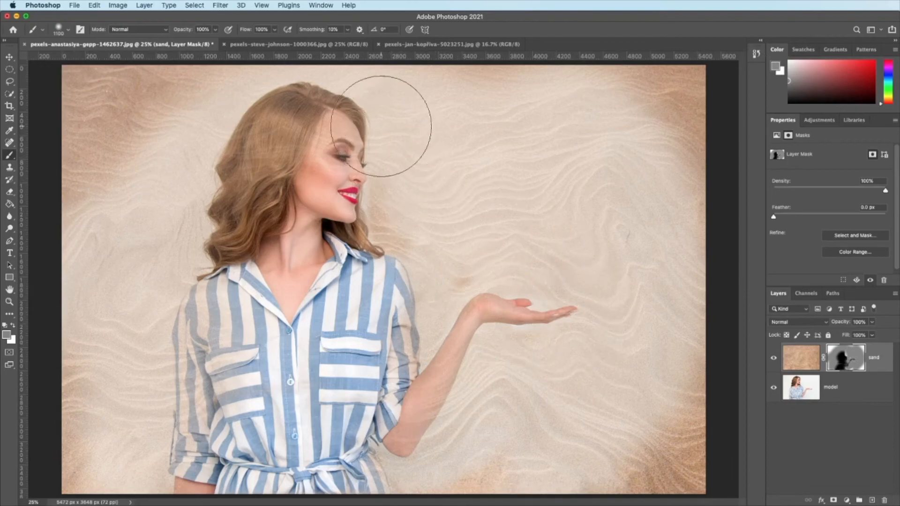
mouse_move(210, 462)
left_mouse_down()
mouse_move(293, 484)
mouse_move(349, 472)
mouse_move(383, 402)
mouse_move(391, 285)
left_mouse_up()
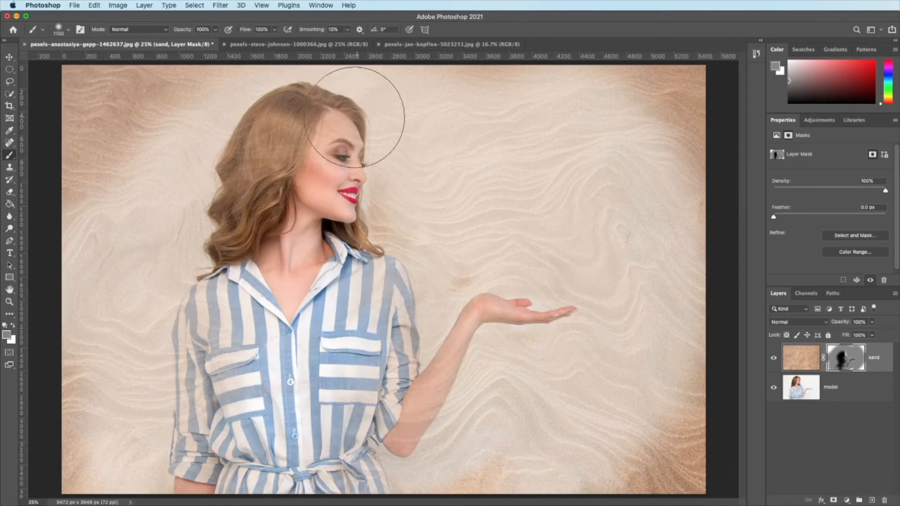